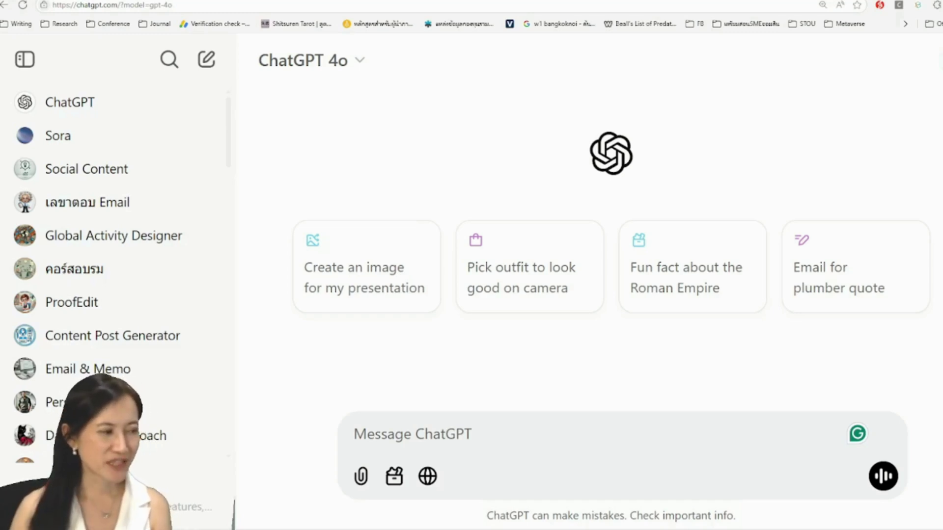
Open the list of own GPTs and start creating a new GPT
{"action": "scroll", "coordinate": [117, 320], "scroll_direction": "down", "scroll_amount": 15}
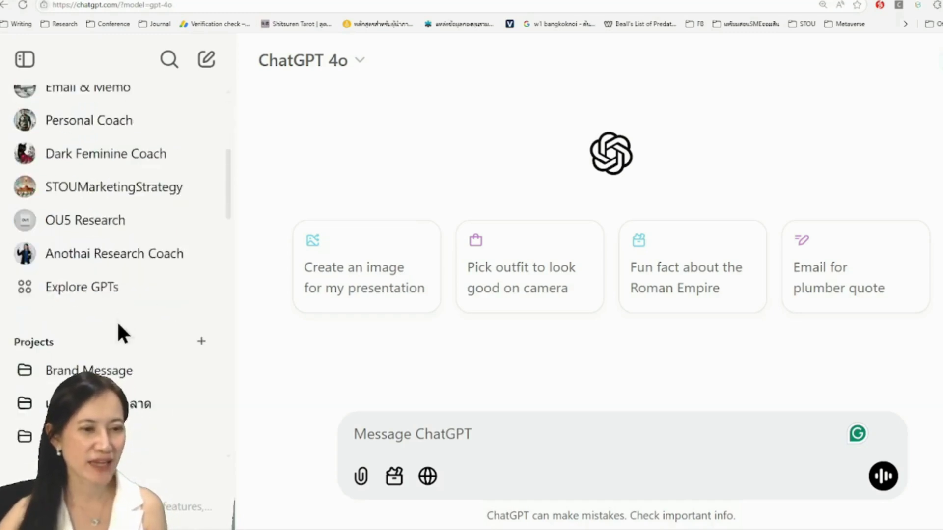
{"action": "scroll", "coordinate": [116, 322], "scroll_direction": "down", "scroll_amount": 3}
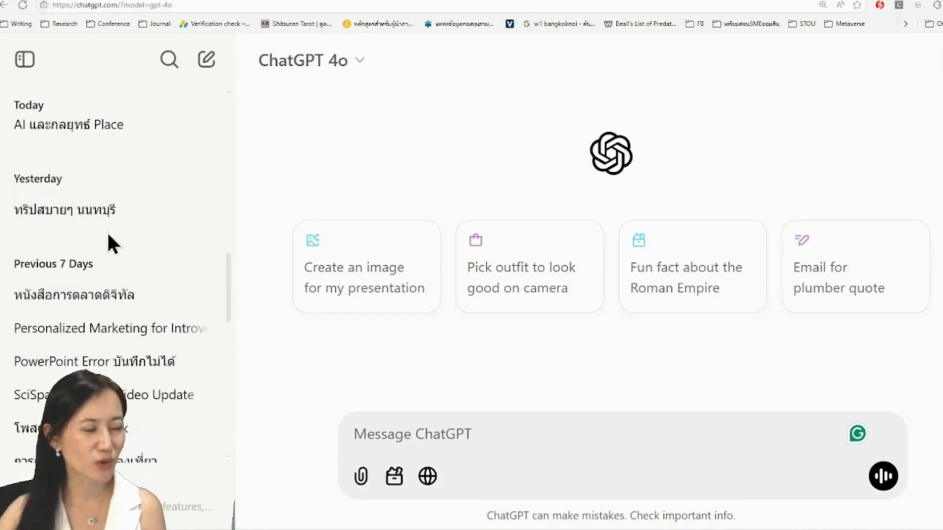
{"action": "scroll", "coordinate": [107, 231], "scroll_direction": "down", "scroll_amount": 3}
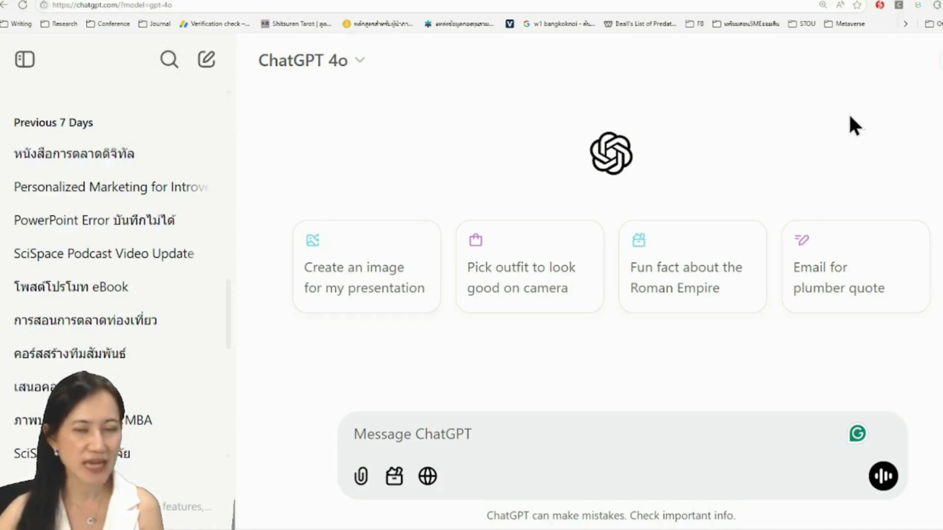
{"action": "left_click", "coordinate": [937, 61]}
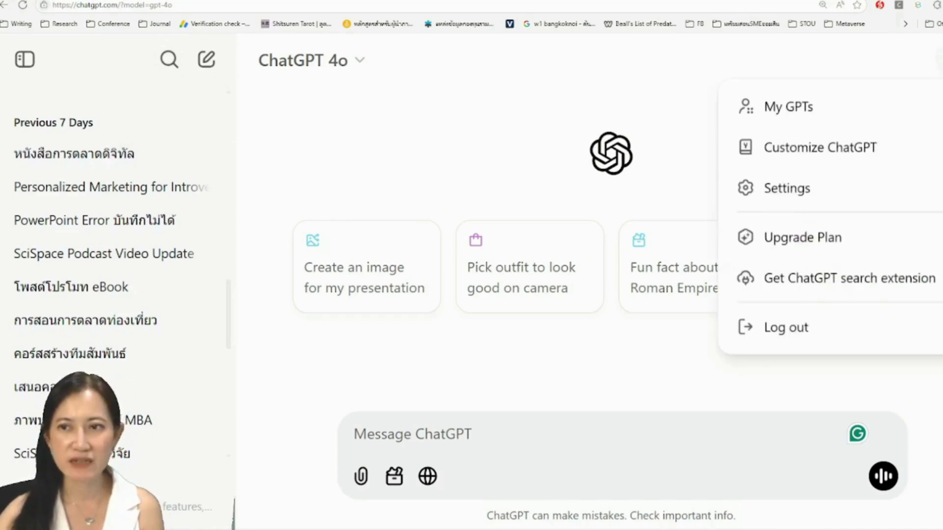
{"action": "left_click", "coordinate": [862, 129]}
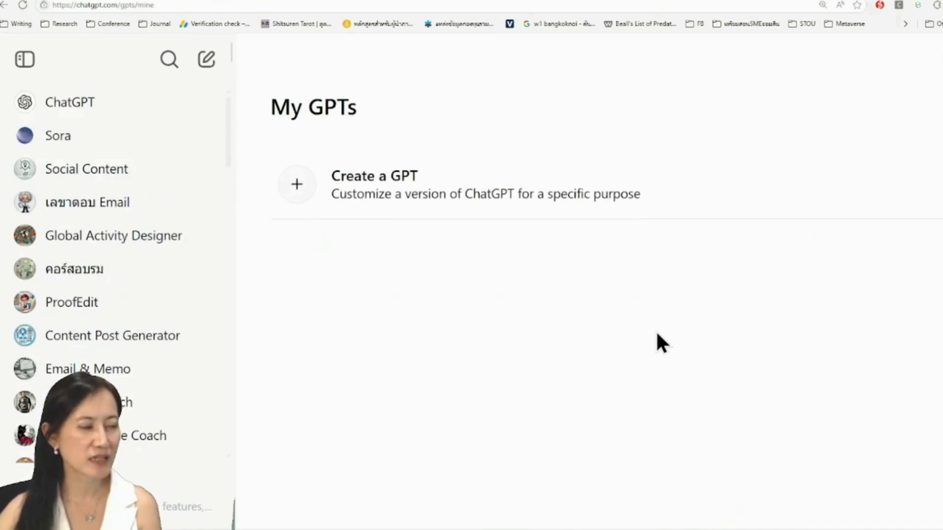
{"action": "left_click", "coordinate": [354, 202]}
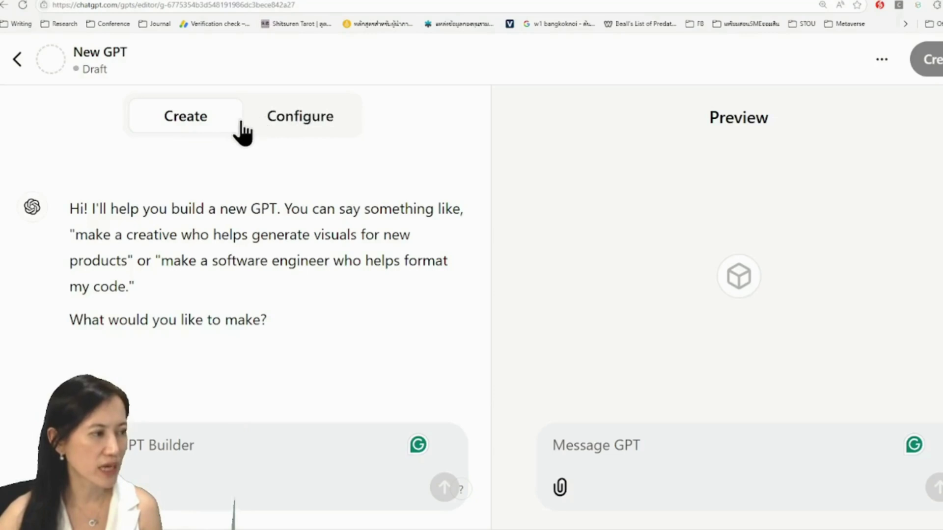
Examine the new GPT's configuration fields, including name, description, instructions, conversation starters, knowledge, capabilities and actions
{"action": "left_click", "coordinate": [303, 132]}
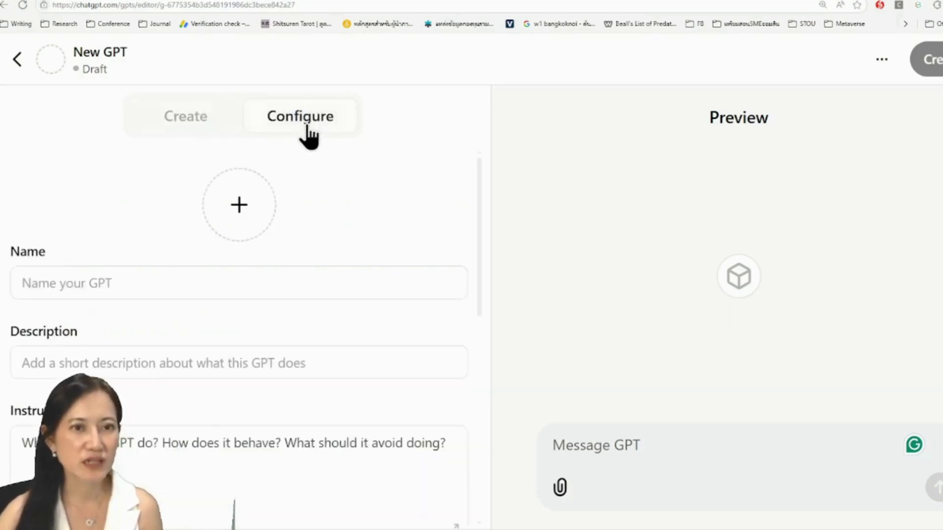
{"action": "scroll", "coordinate": [228, 344], "scroll_direction": "down", "scroll_amount": 1}
{"action": "scroll", "coordinate": [221, 343], "scroll_direction": "down", "scroll_amount": 1}
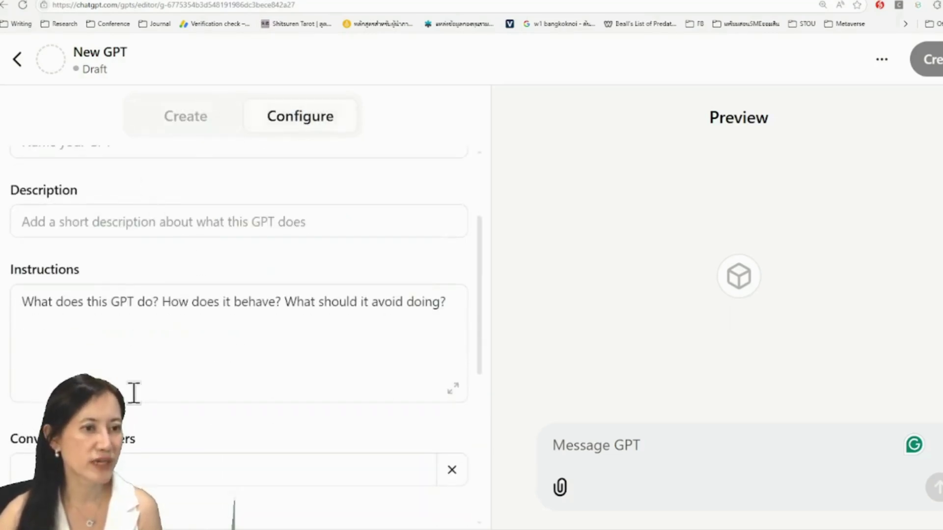
{"action": "scroll", "coordinate": [91, 328], "scroll_direction": "up", "scroll_amount": 2}
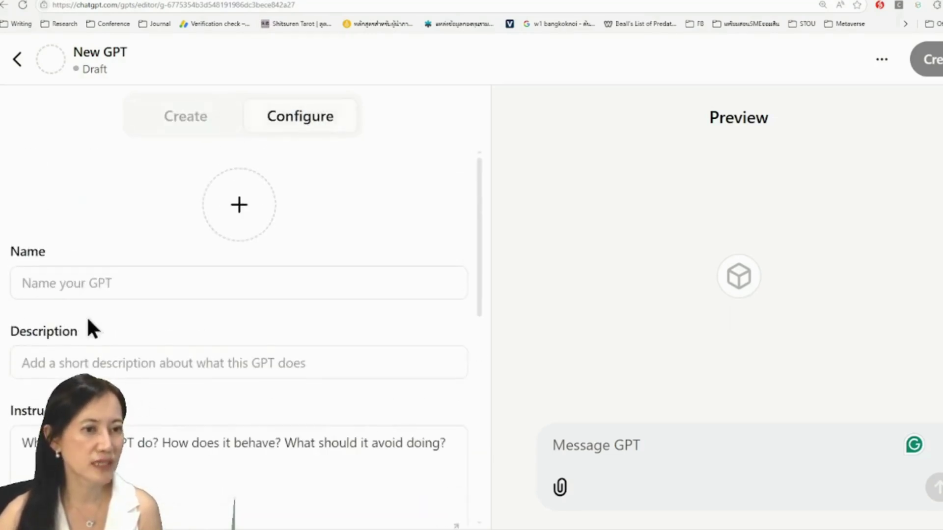
{"action": "left_click", "coordinate": [112, 364]}
{"action": "scroll", "coordinate": [112, 366], "scroll_direction": "down", "scroll_amount": 5}
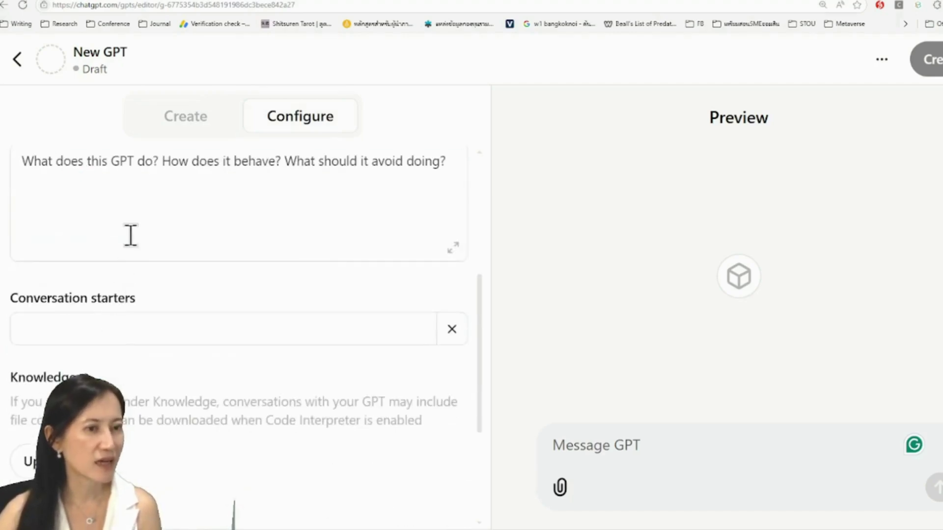
{"action": "left_click", "coordinate": [126, 210]}
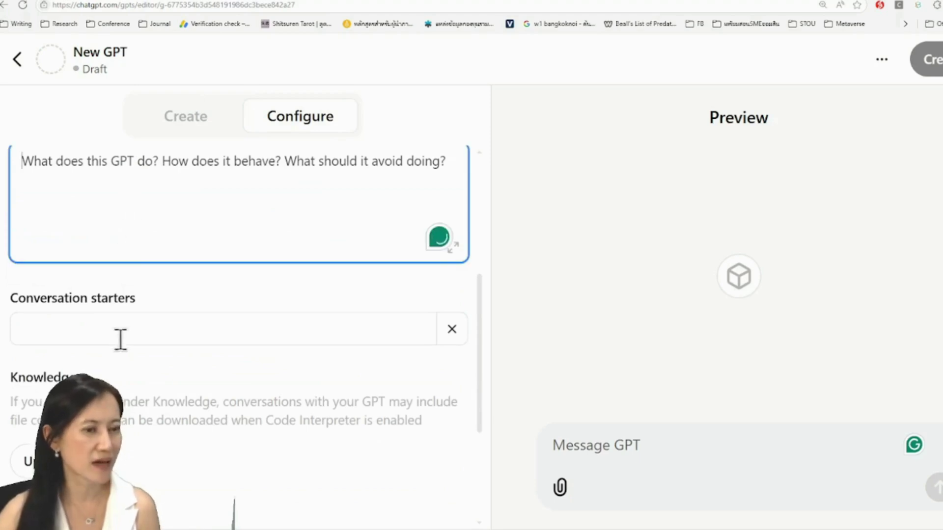
{"action": "scroll", "coordinate": [120, 338], "scroll_direction": "down", "scroll_amount": 3}
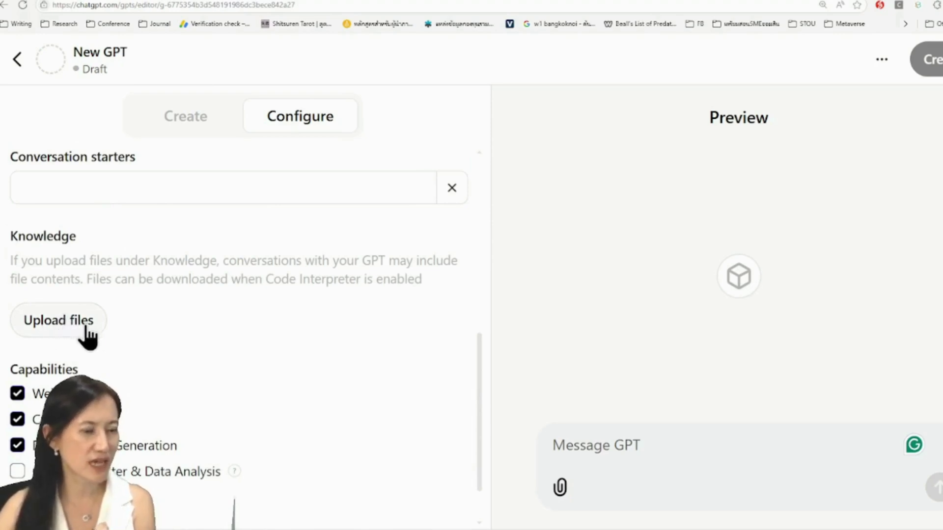
{"action": "scroll", "coordinate": [172, 375], "scroll_direction": "down", "scroll_amount": 1}
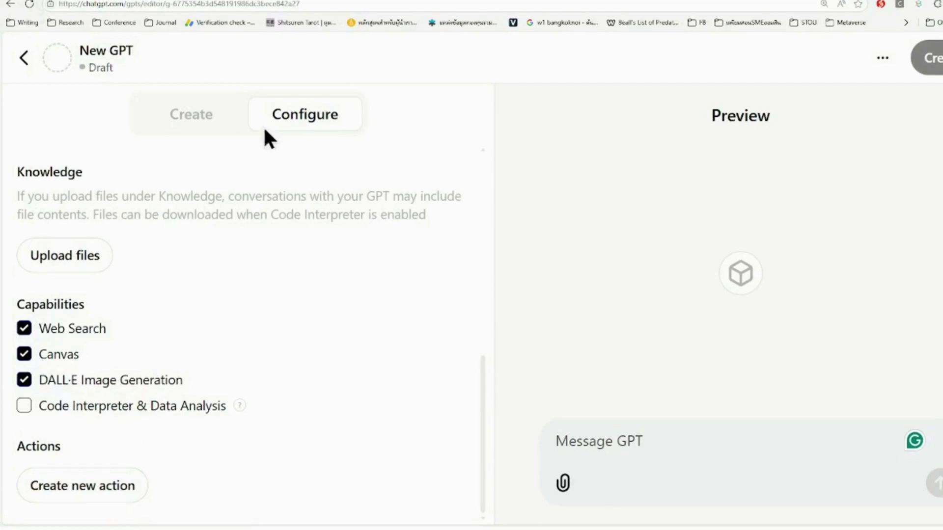
Leave the GPT builder without creating anything and return to the My GPTs page
{"action": "left_click", "coordinate": [23, 56]}
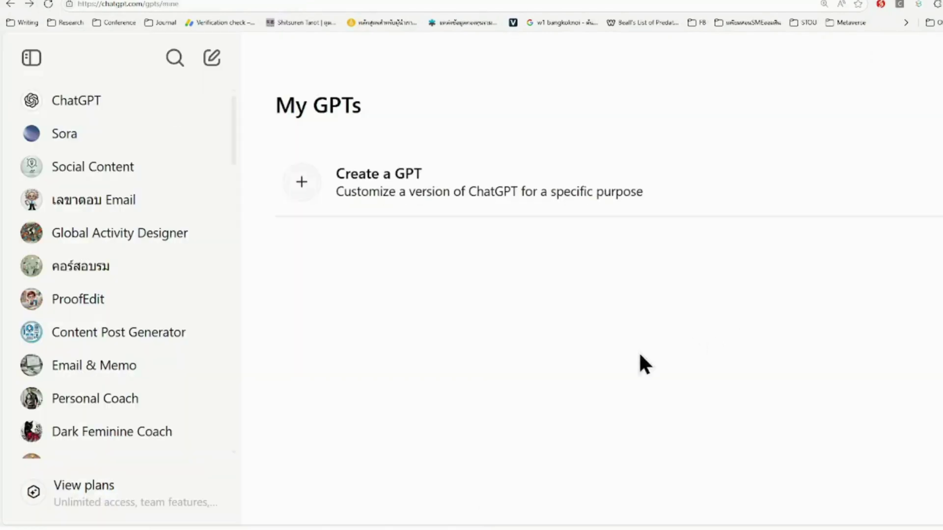
{"action": "left_click", "coordinate": [479, 202]}
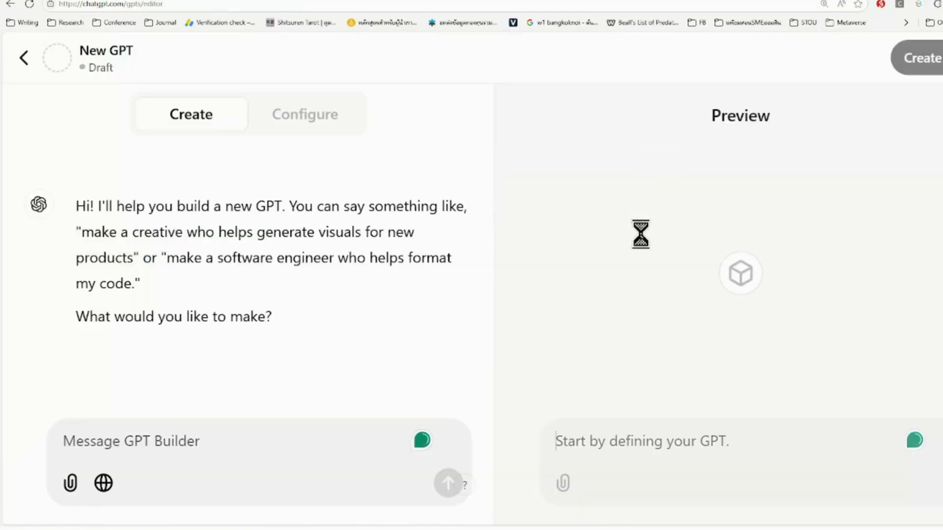
{"action": "left_click", "coordinate": [22, 59]}
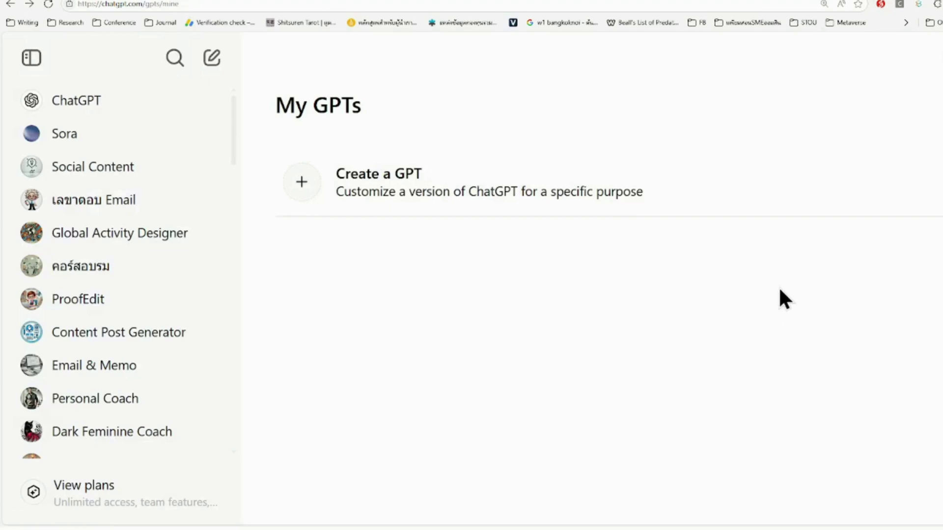
{"action": "left_click", "coordinate": [939, 58]}
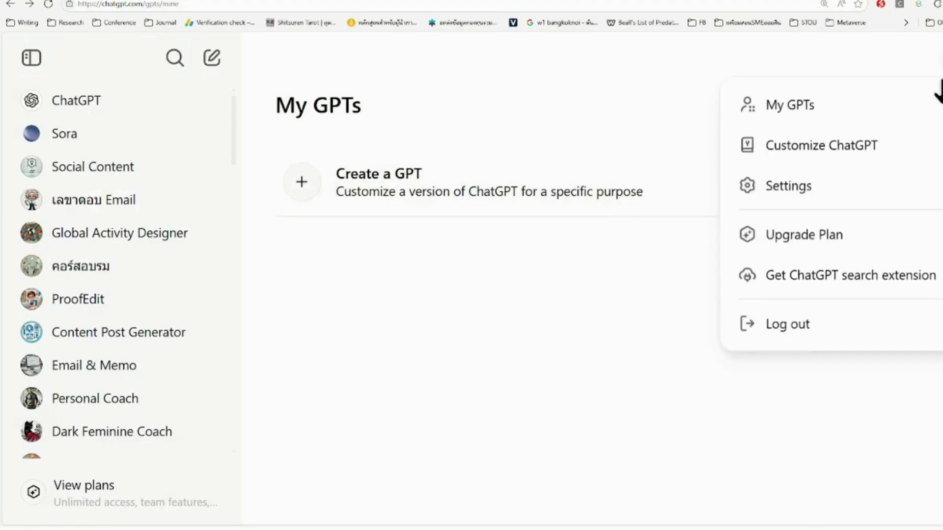
{"action": "left_click", "coordinate": [923, 112]}
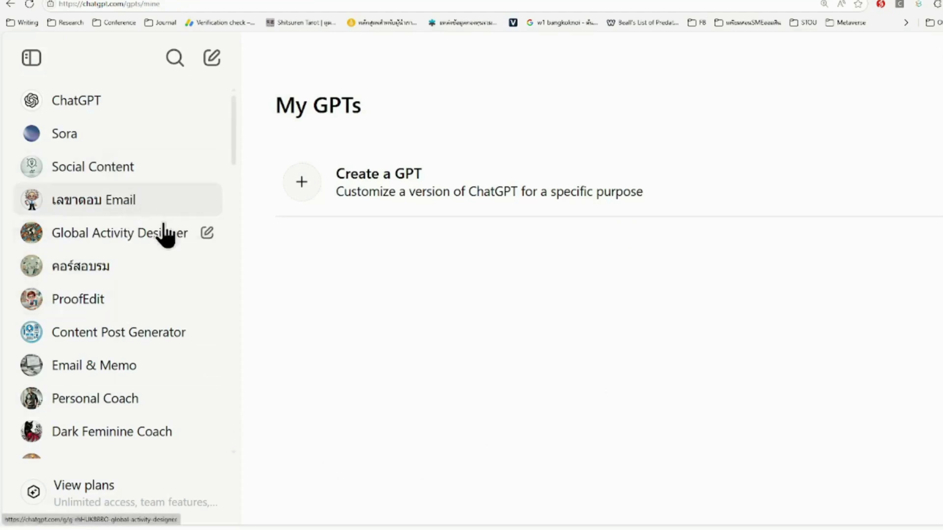
Ask the Social Content GPT "สร้าง post การตลาดเทรนปี 2025 ให้หน่อย" and read through the generated post
{"action": "left_click", "coordinate": [125, 173]}
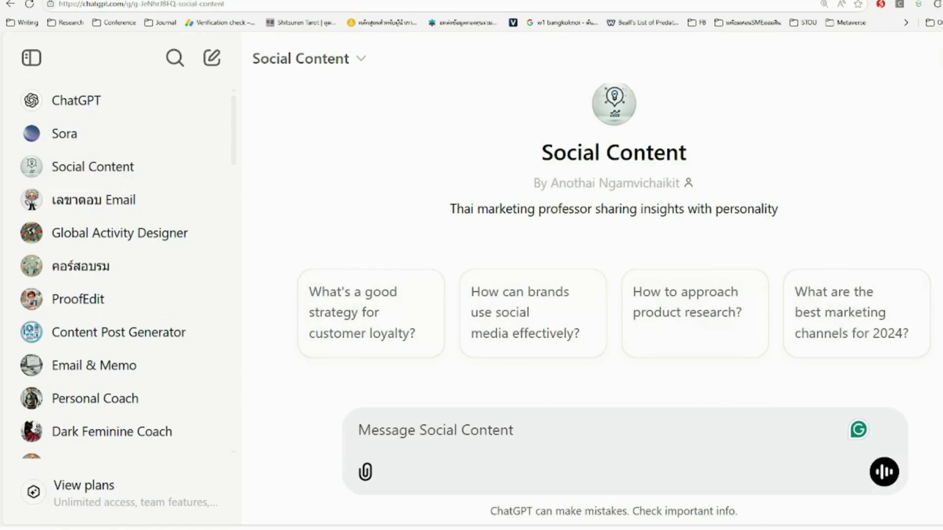
{"action": "type", "text": "สร้าง post การตลาดเทรนปี 2025 ให้หน่อย"}
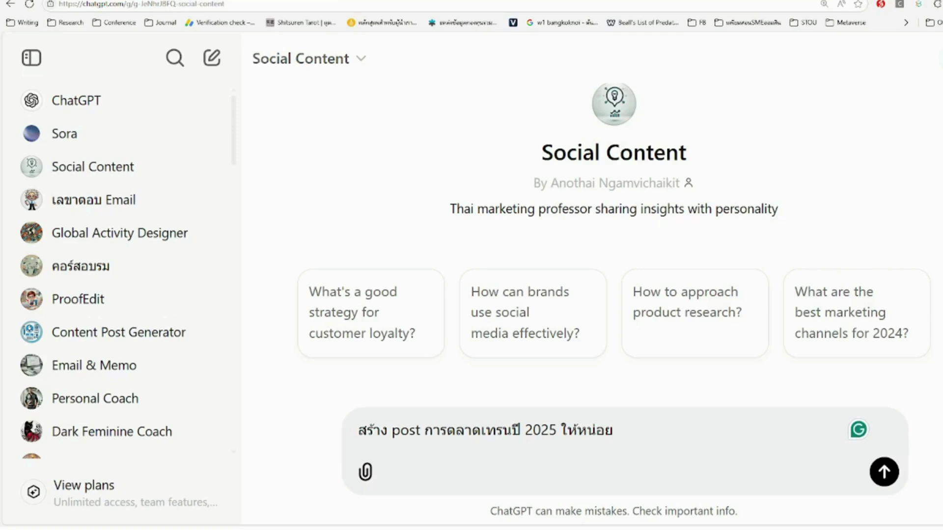
{"action": "left_click", "coordinate": [884, 472]}
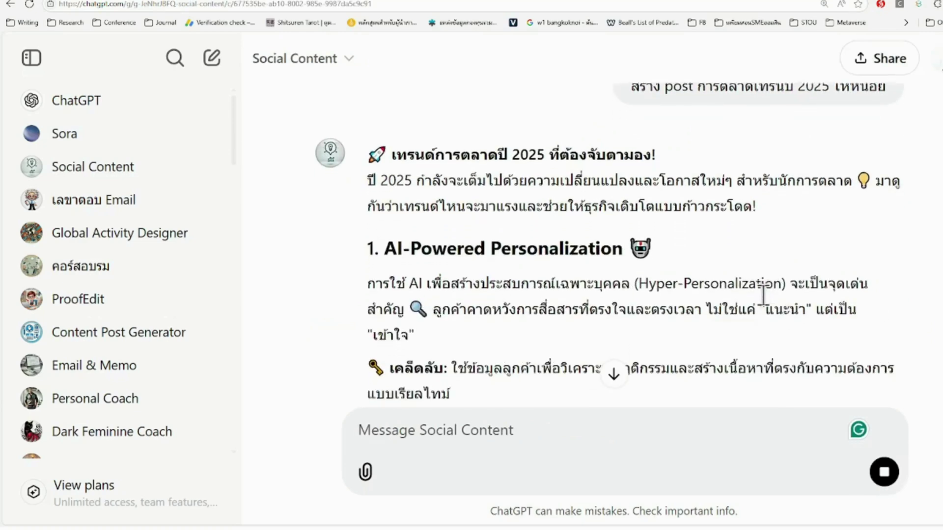
{"action": "scroll", "coordinate": [768, 298], "scroll_direction": "down", "scroll_amount": 3}
{"action": "scroll", "coordinate": [765, 299], "scroll_direction": "down", "scroll_amount": 12}
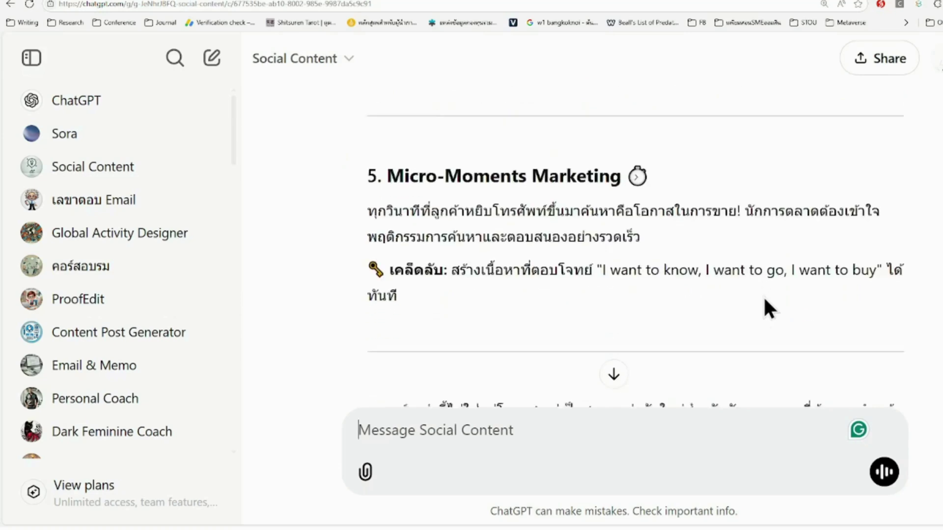
{"action": "scroll", "coordinate": [763, 296], "scroll_direction": "down", "scroll_amount": 4}
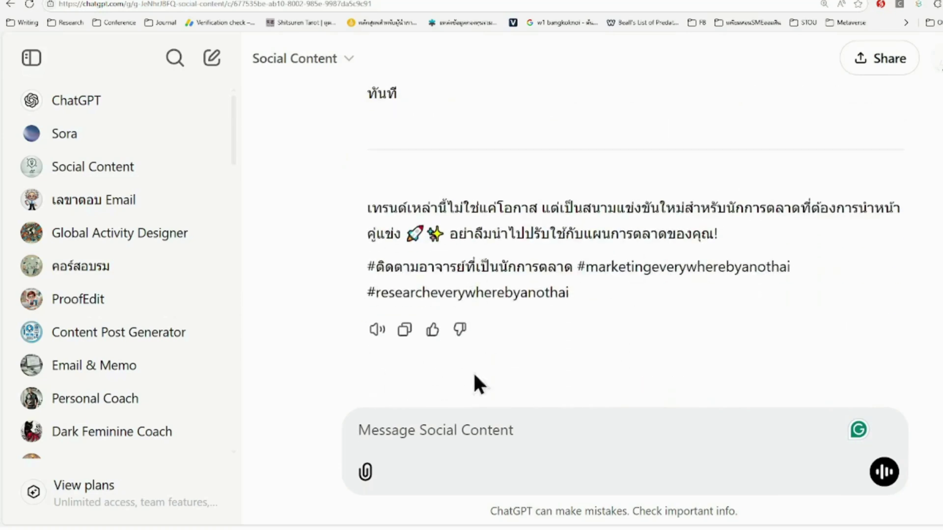
{"action": "scroll", "coordinate": [519, 358], "scroll_direction": "up", "scroll_amount": 15}
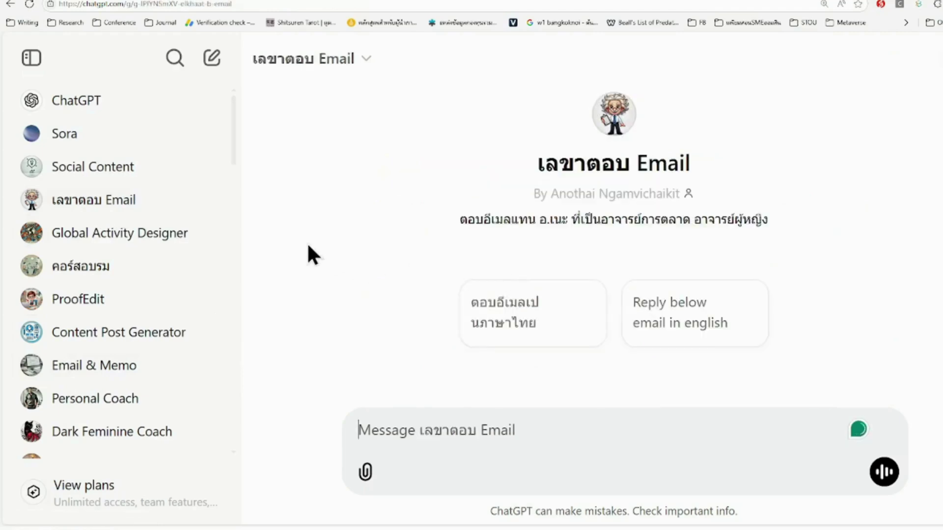
Return to the Social Content GPT and reopen today's "เทรนด์การตลาด 2025" conversation from the chat history
{"action": "left_click", "coordinate": [126, 170]}
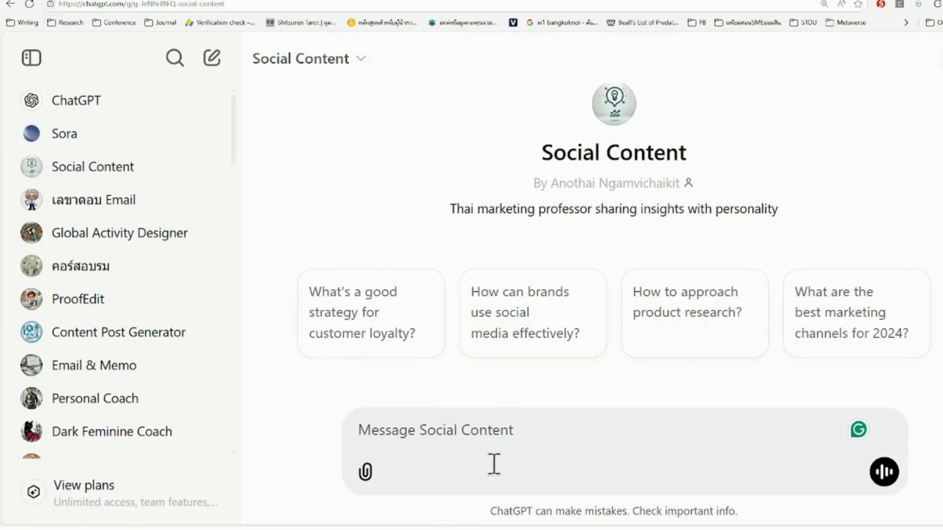
{"action": "scroll", "coordinate": [201, 388], "scroll_direction": "down", "scroll_amount": 10}
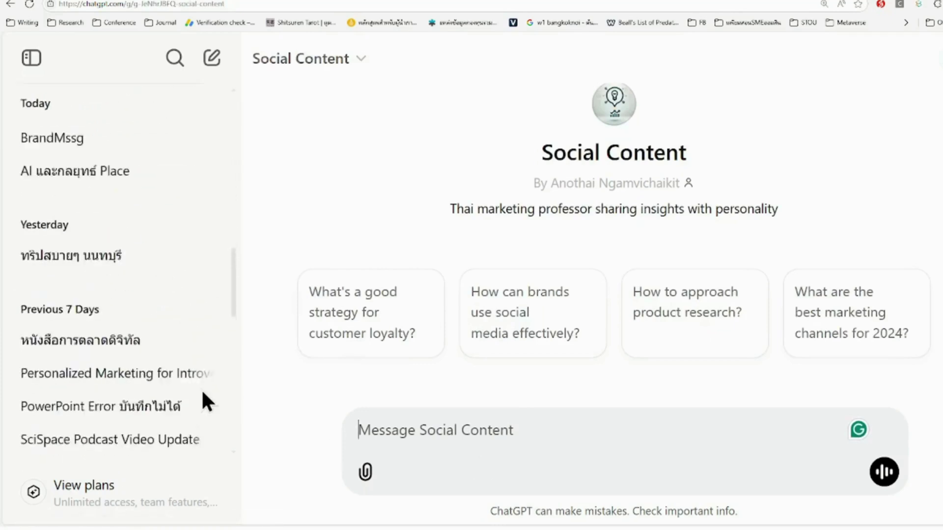
{"action": "scroll", "coordinate": [130, 270], "scroll_direction": "up", "scroll_amount": 3}
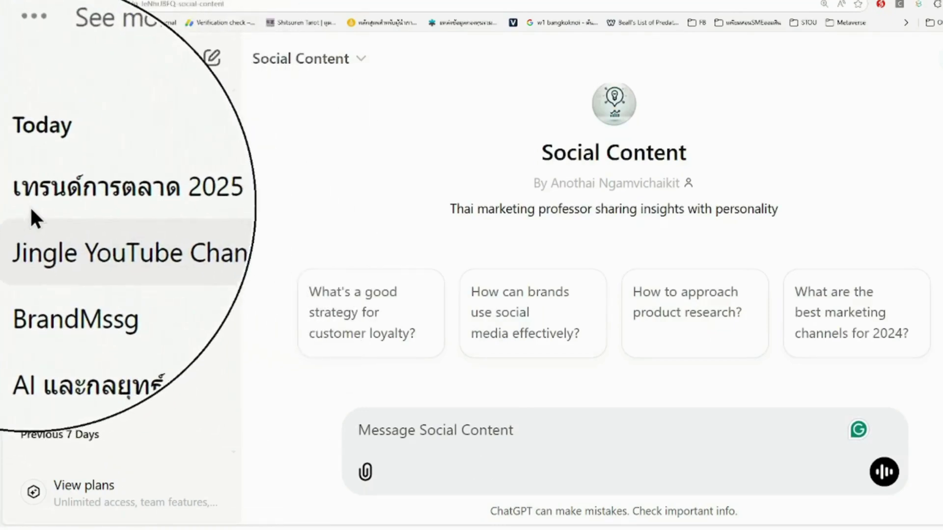
{"action": "left_click", "coordinate": [59, 204]}
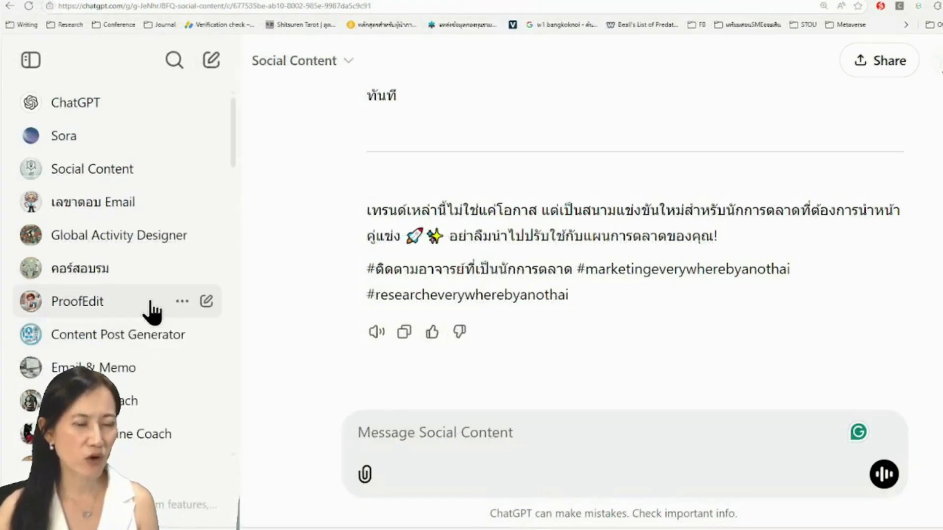
Look through the saved custom GPTs, the projects and the recent chat history
{"action": "scroll", "coordinate": [151, 305], "scroll_direction": "down", "scroll_amount": 3}
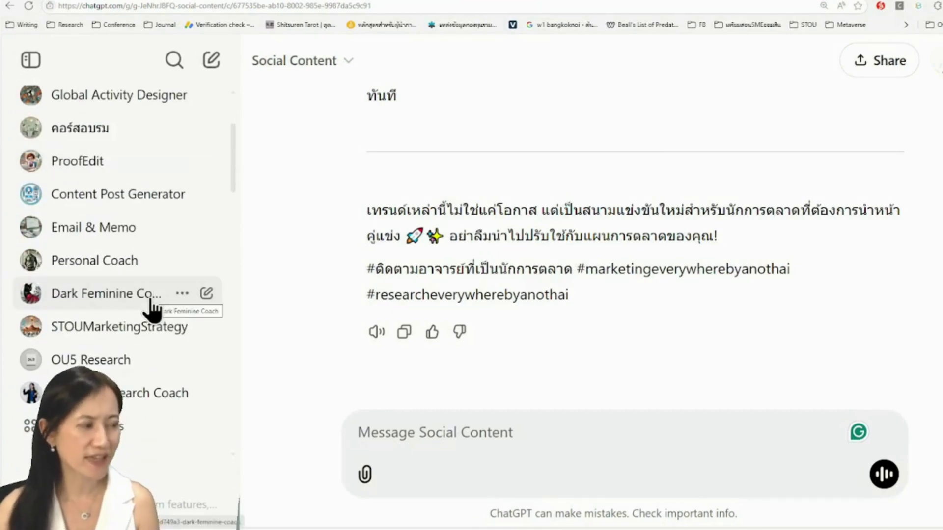
{"action": "scroll", "coordinate": [154, 309], "scroll_direction": "down", "scroll_amount": 9}
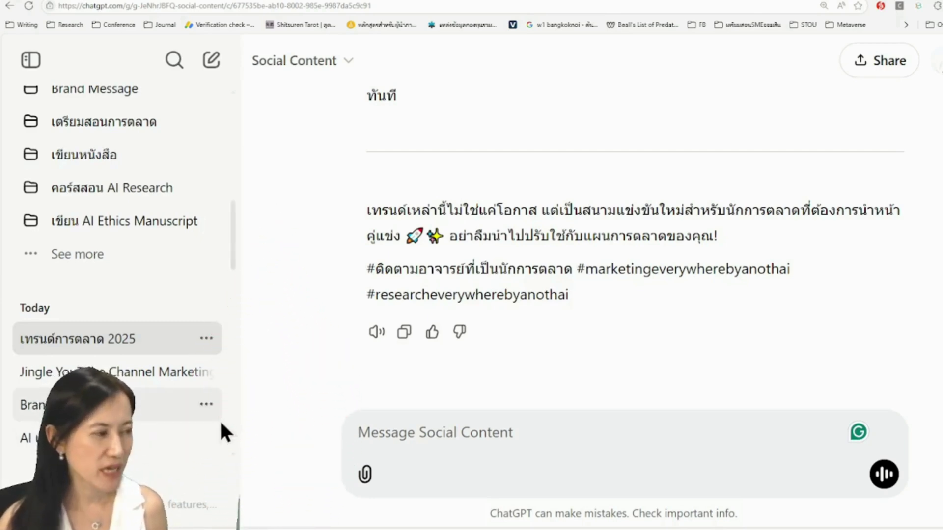
{"action": "scroll", "coordinate": [218, 425], "scroll_direction": "down", "scroll_amount": 3}
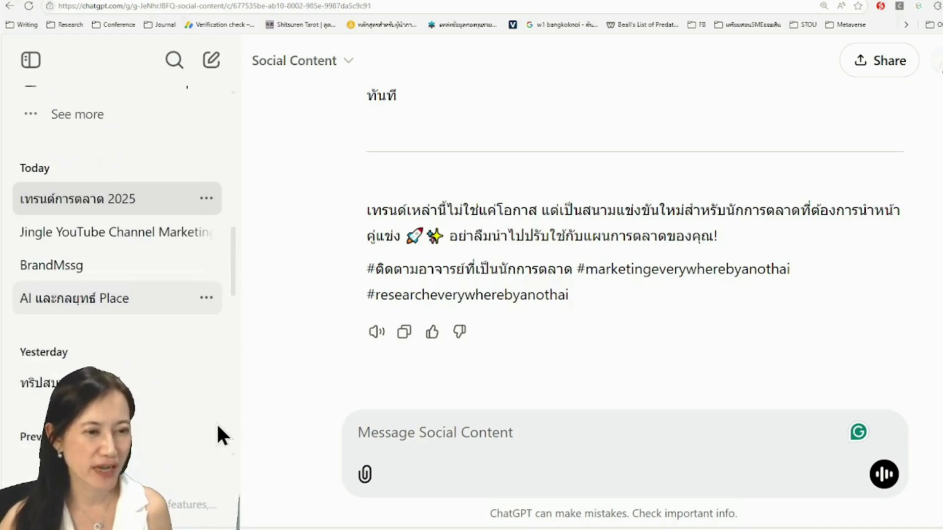
{"action": "scroll", "coordinate": [218, 435], "scroll_direction": "down", "scroll_amount": 3}
{"action": "scroll", "coordinate": [218, 435], "scroll_direction": "up", "scroll_amount": 10}
{"action": "scroll", "coordinate": [218, 434], "scroll_direction": "down", "scroll_amount": 3}
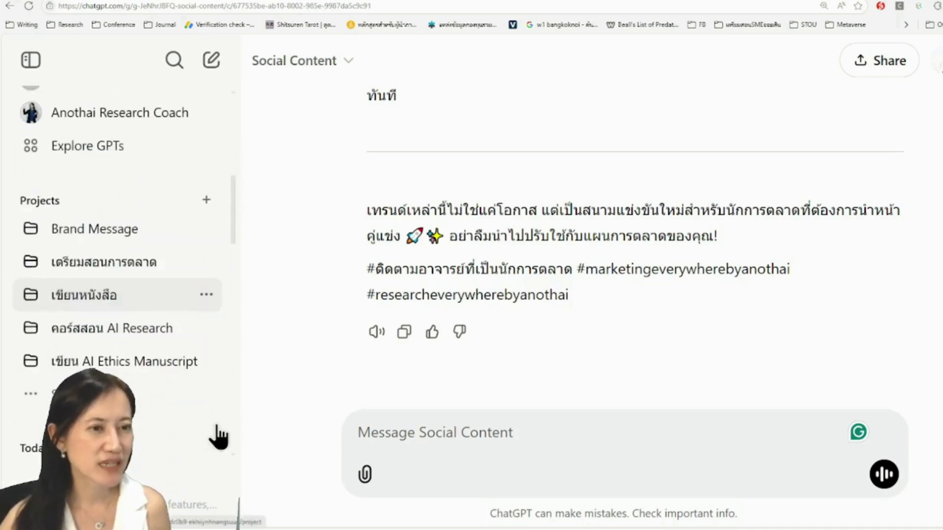
{"action": "scroll", "coordinate": [218, 435], "scroll_direction": "down", "scroll_amount": 3}
{"action": "scroll", "coordinate": [218, 435], "scroll_direction": "up", "scroll_amount": 3}
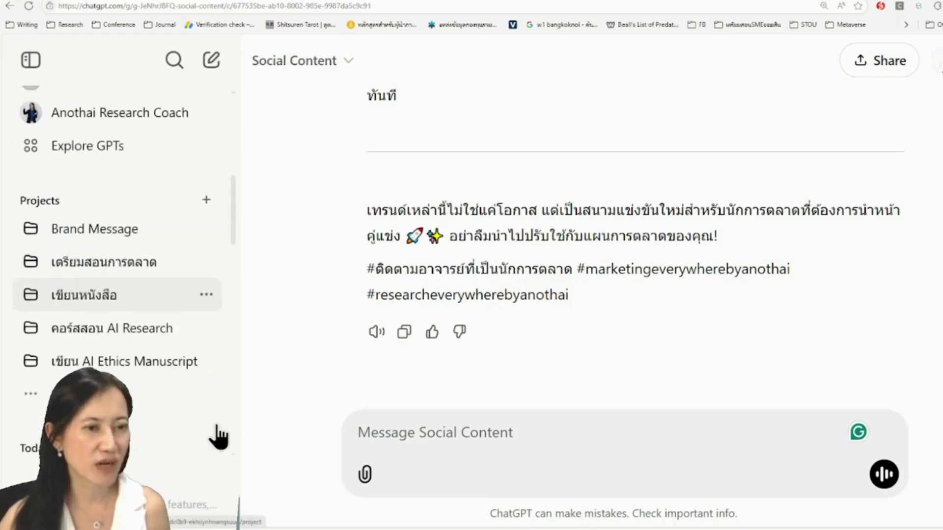
{"action": "scroll", "coordinate": [219, 426], "scroll_direction": "up", "scroll_amount": 5}
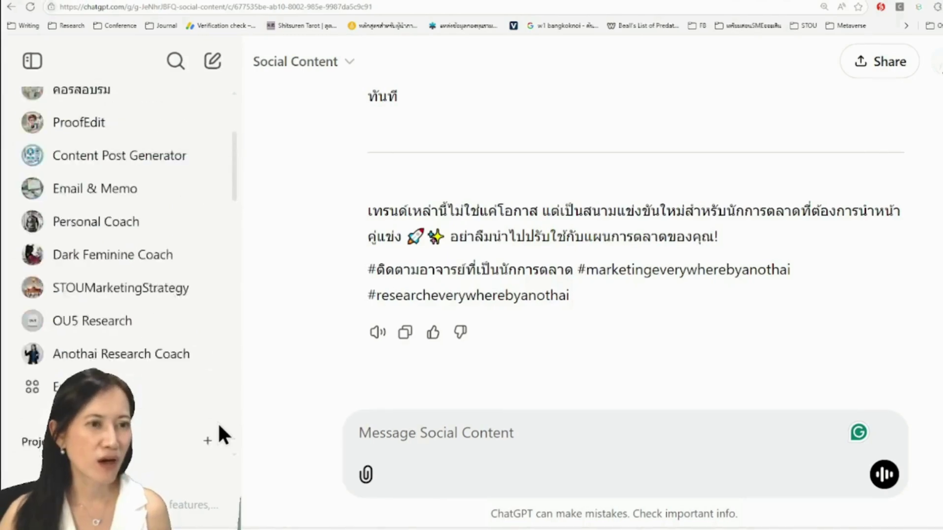
{"action": "scroll", "coordinate": [217, 422], "scroll_direction": "up", "scroll_amount": 4}
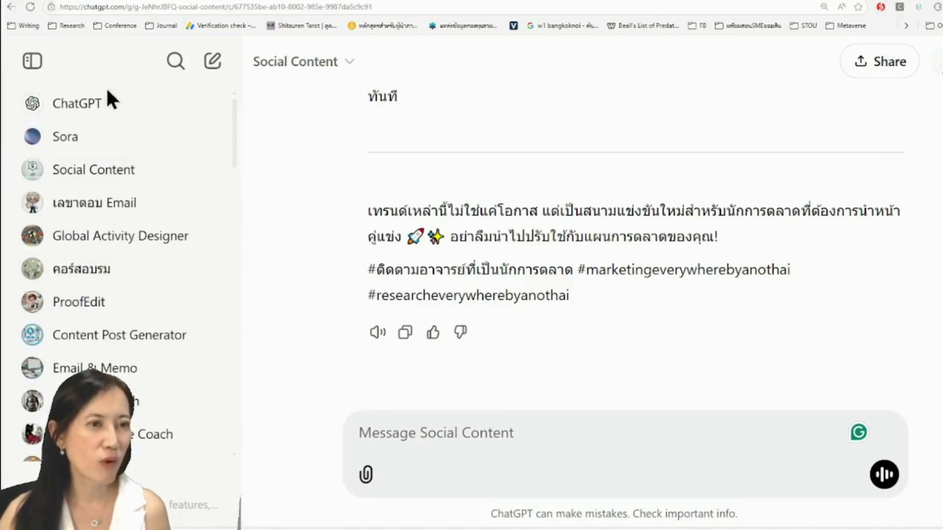